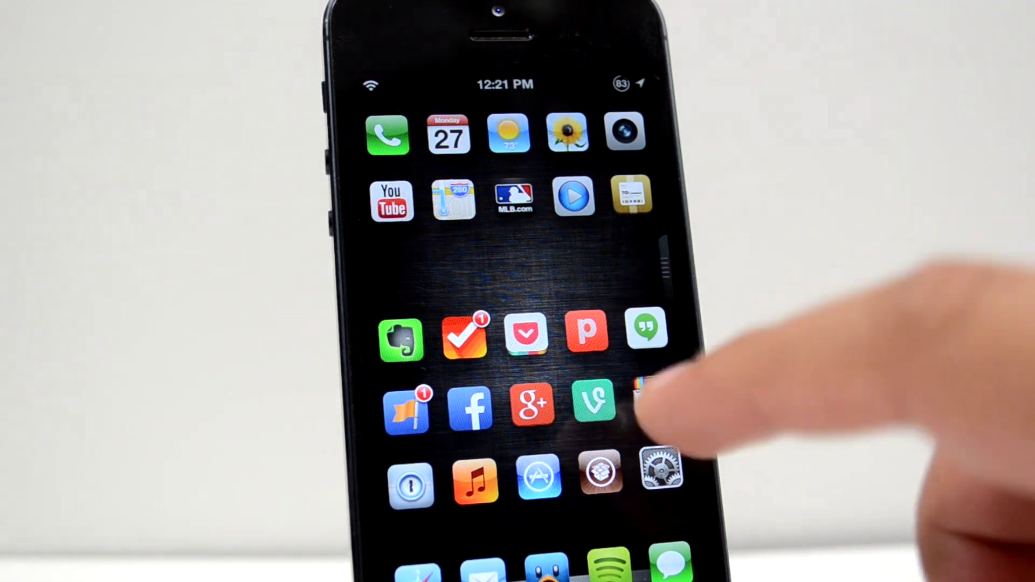
# - In Cydia, browse the iLEXiNFO source's packages to check iLEX R.A.T
pyautogui.click(654, 396)
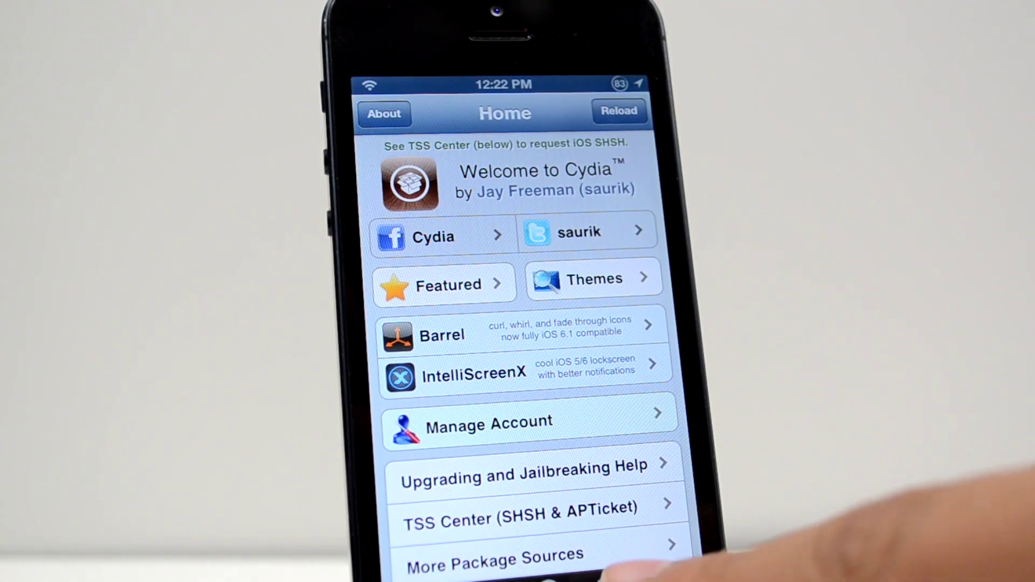
pyautogui.click(612, 576)
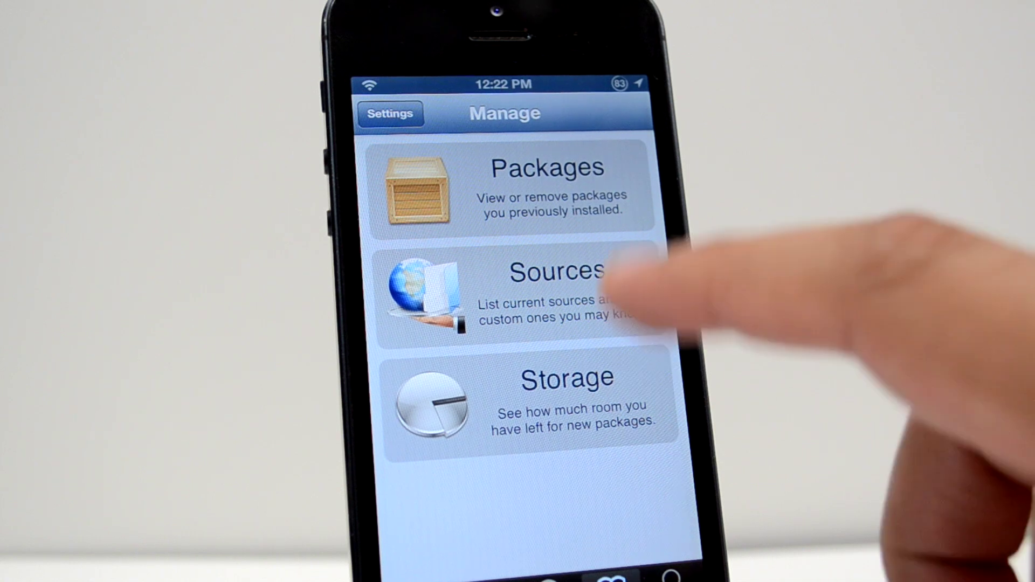
pyautogui.click(647, 315)
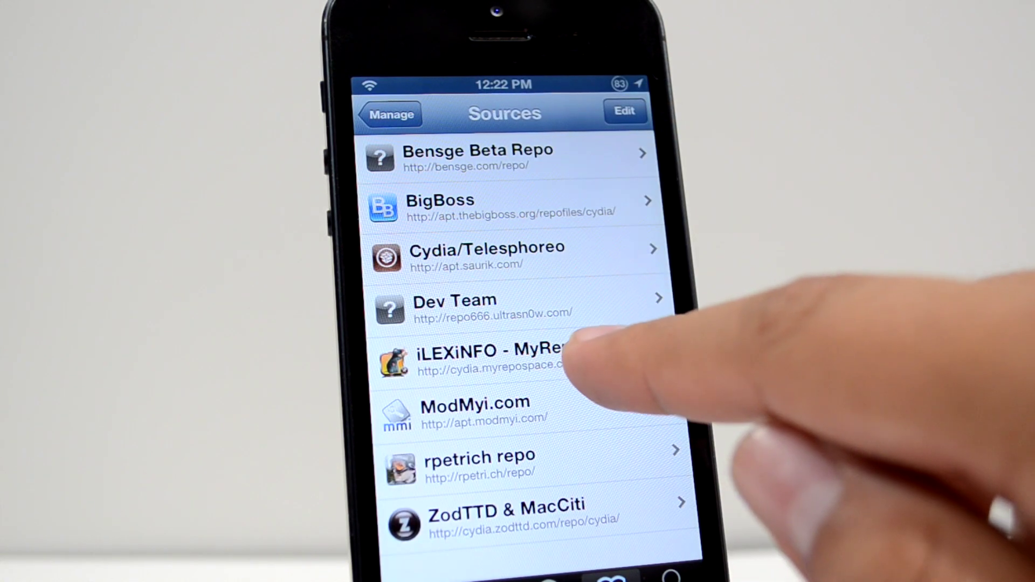
pyautogui.click(566, 356)
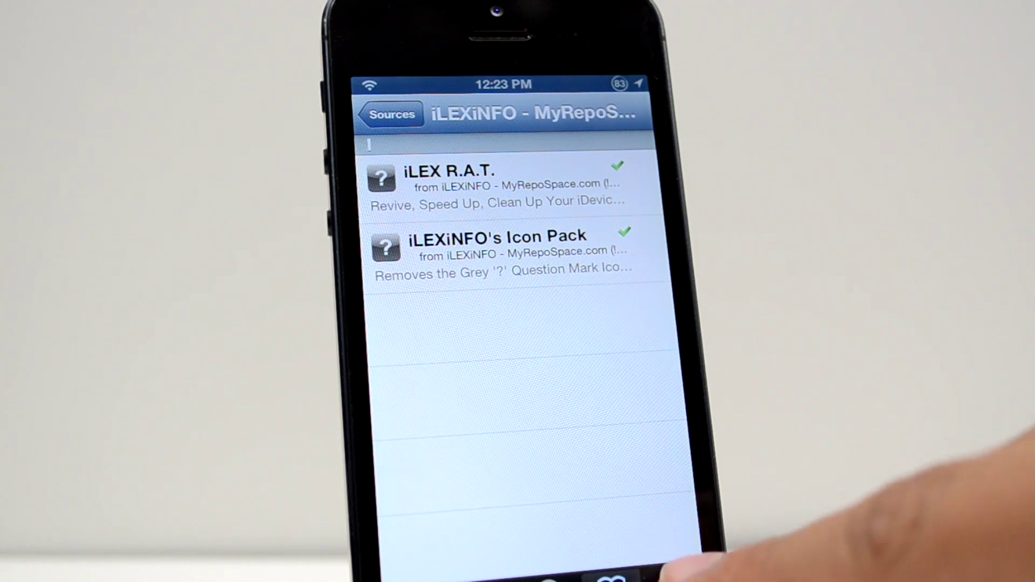
# - Search for 'Mobileterminal' and open the MobileTerminal 520-2 details page
pyautogui.click(671, 576)
pyautogui.click(598, 115)
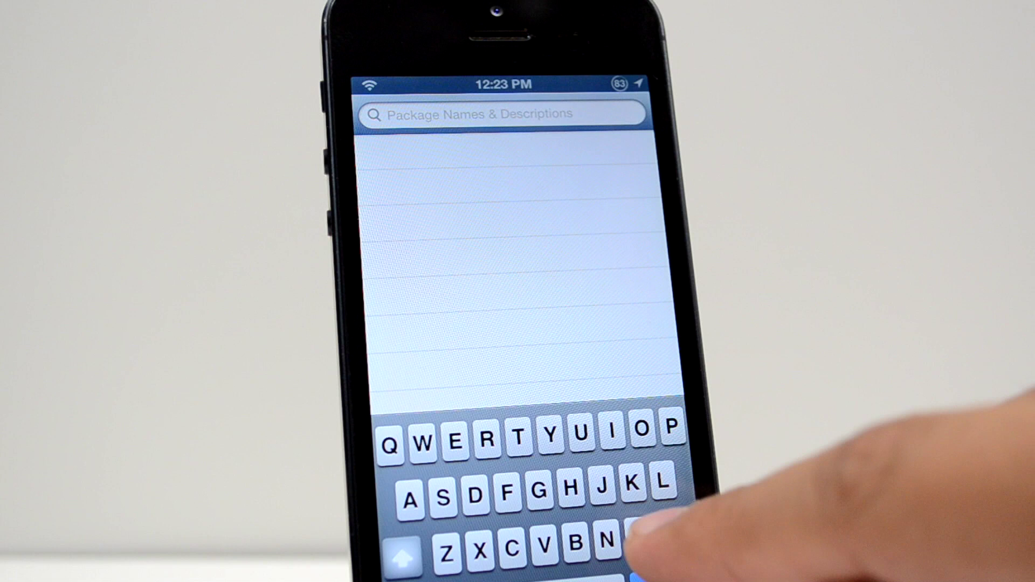
pyautogui.write('Mobi')
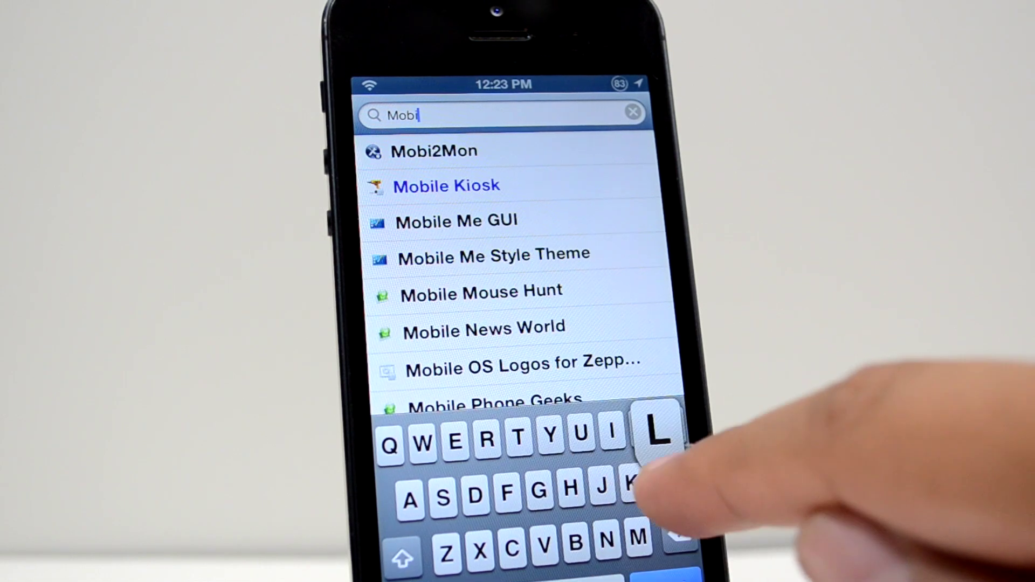
pyautogui.write('leter')
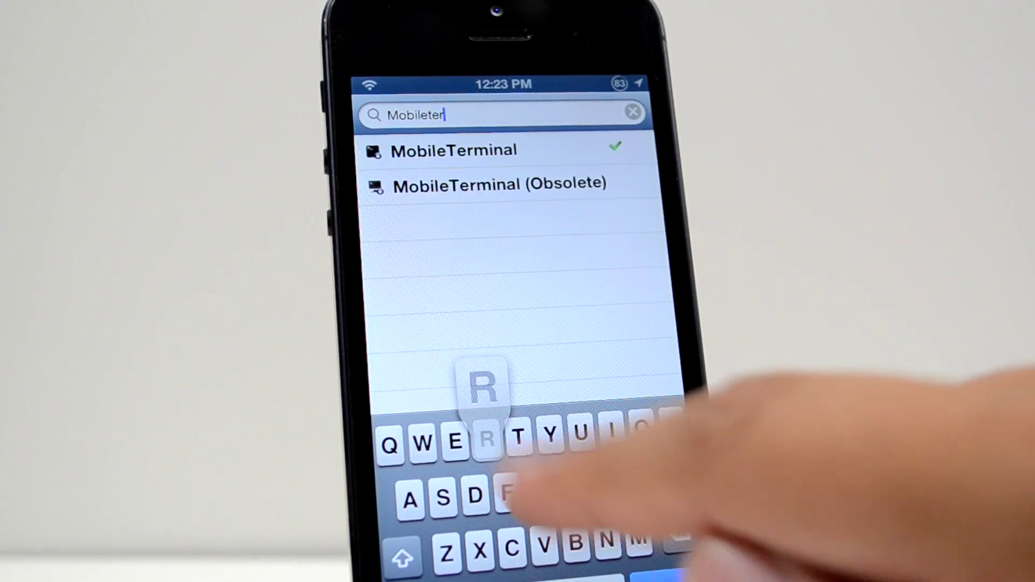
pyautogui.write('minal')
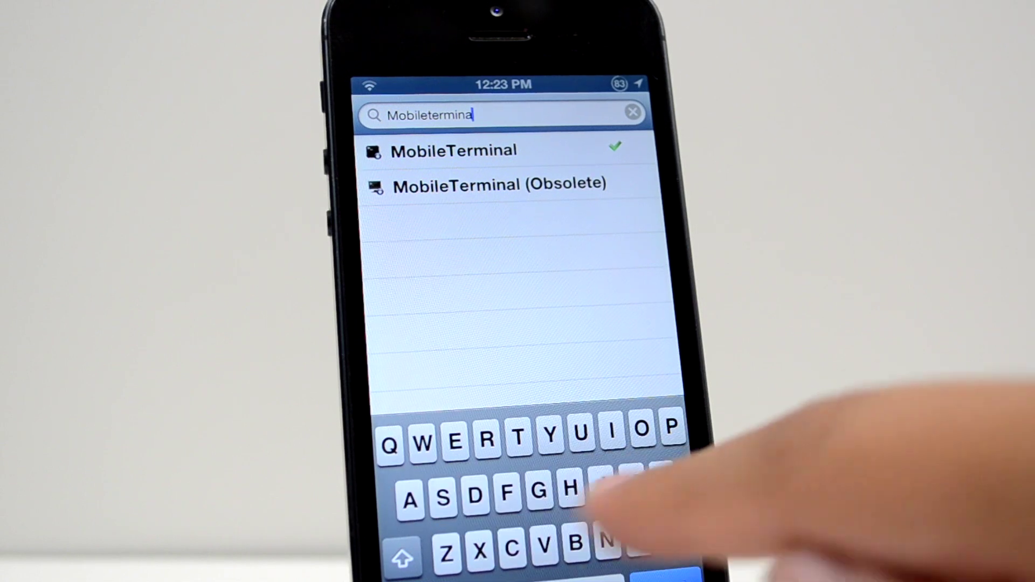
pyautogui.click(454, 151)
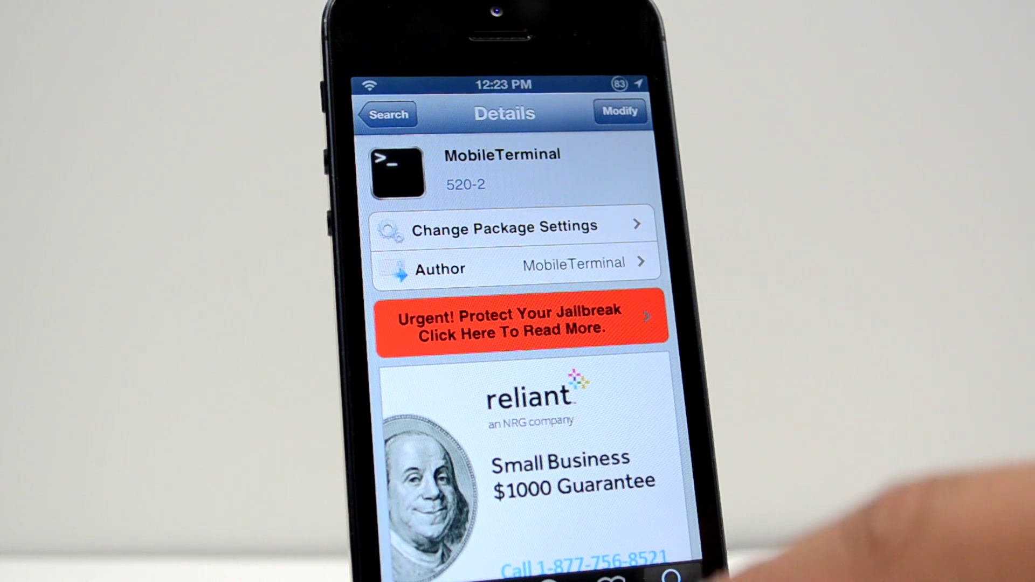
# - From the home screen, open MobileTerminal and run the 'rat' command to start iLEX R.A.T
pyautogui.press('super')
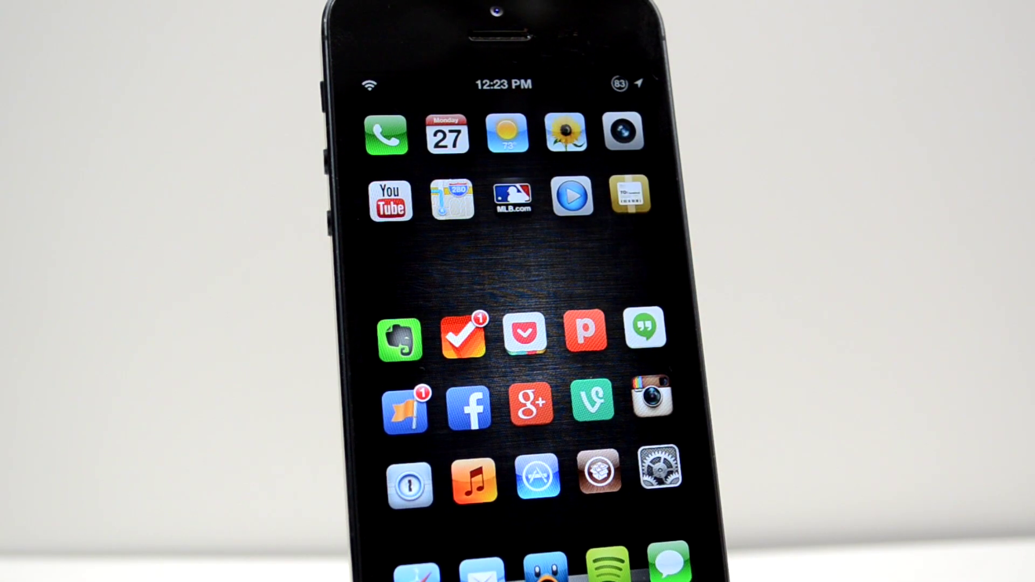
pyautogui.moveTo(659, 452); pyautogui.dragTo(453, 453)
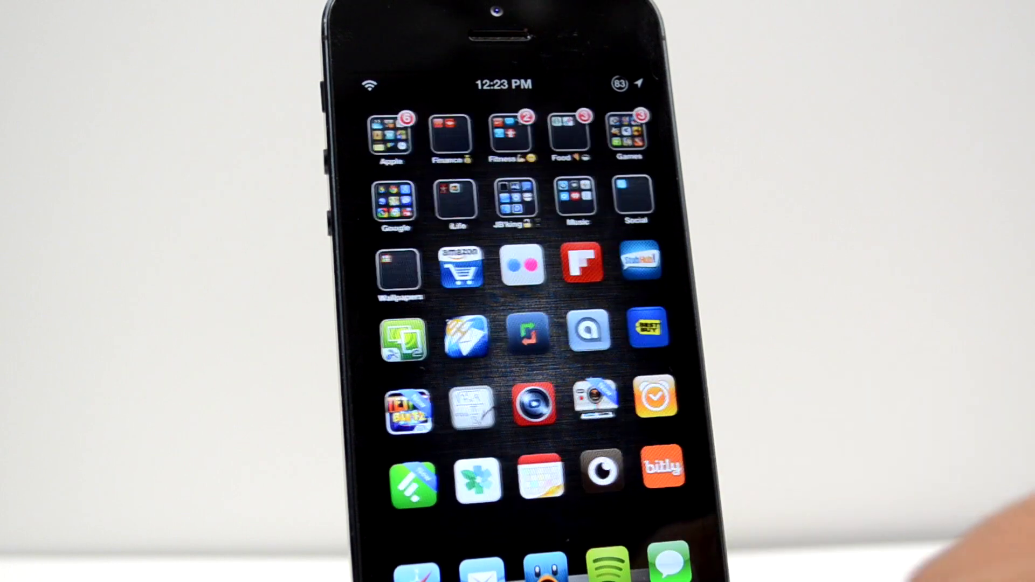
pyautogui.moveTo(660, 404); pyautogui.dragTo(453, 405)
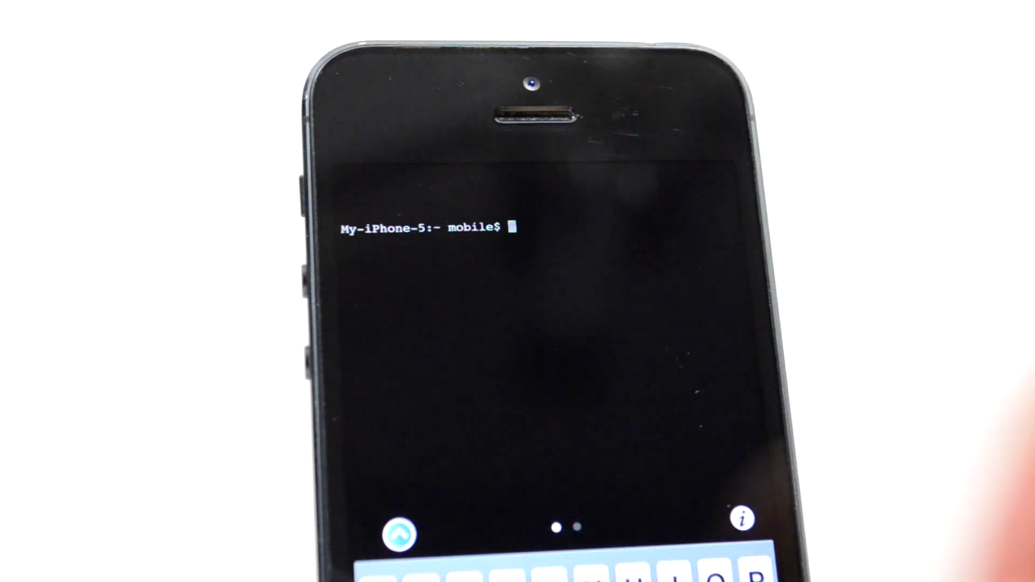
pyautogui.write('ra')
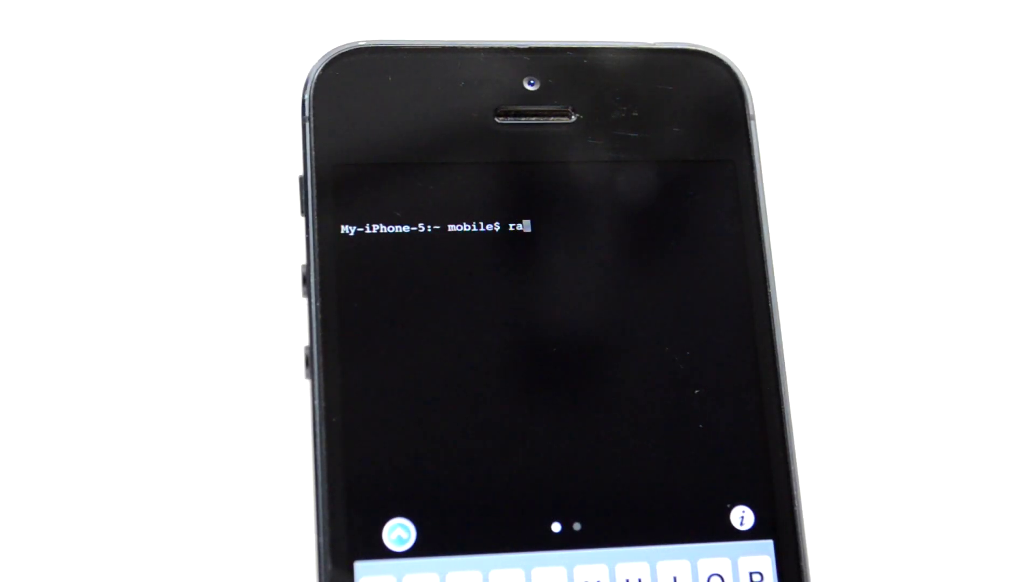
pyautogui.write('t')
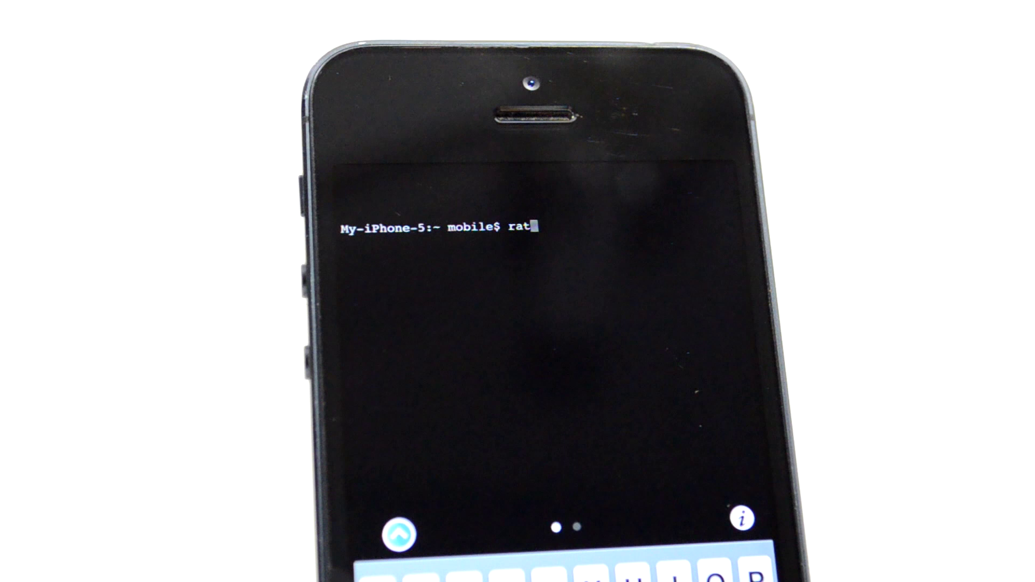
pyautogui.press('Return')
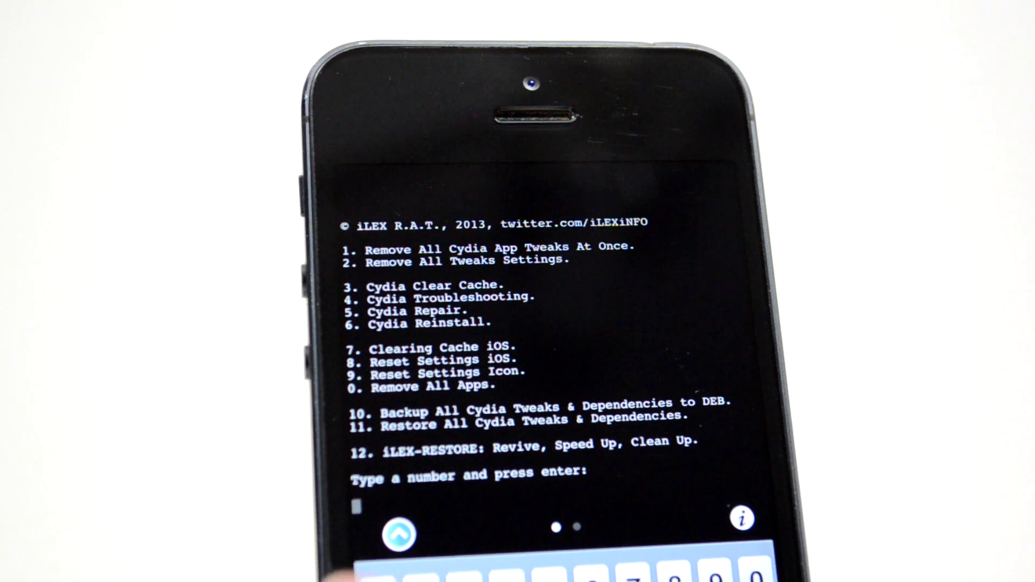
pyautogui.write('12')
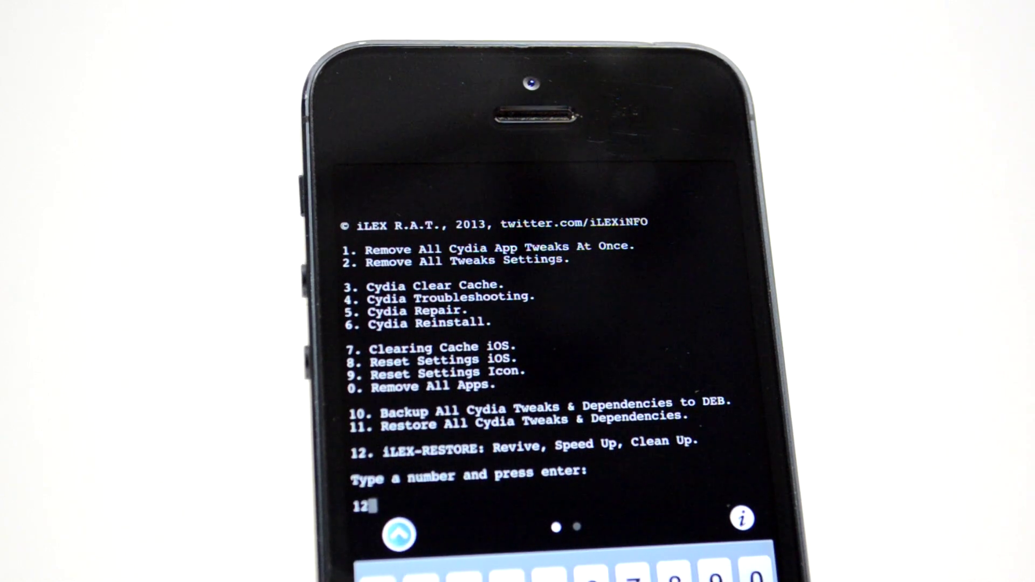